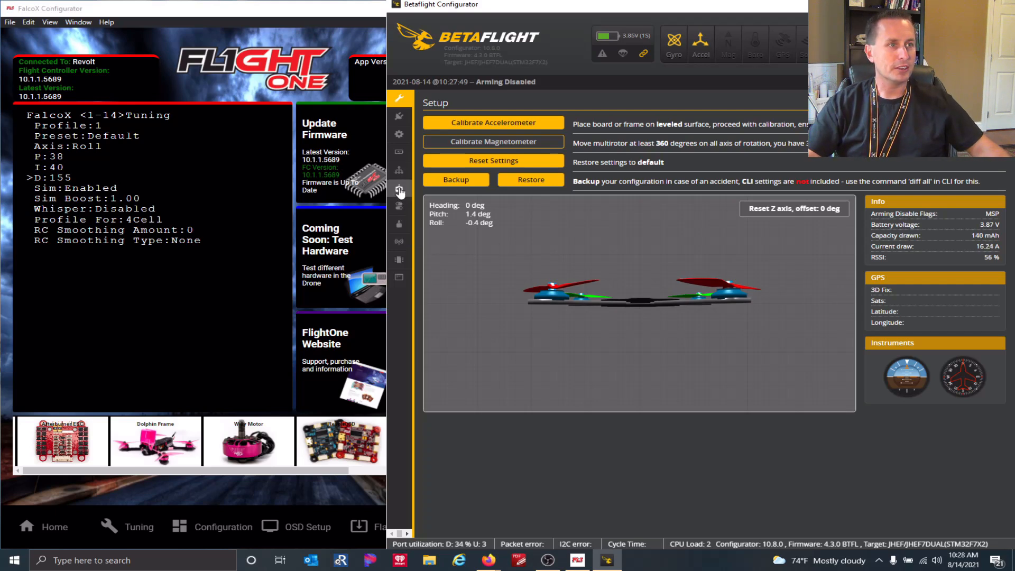
Go to the Receiver page showing live channels, CRSF provider and Interpolation smoothing.
click(400, 189)
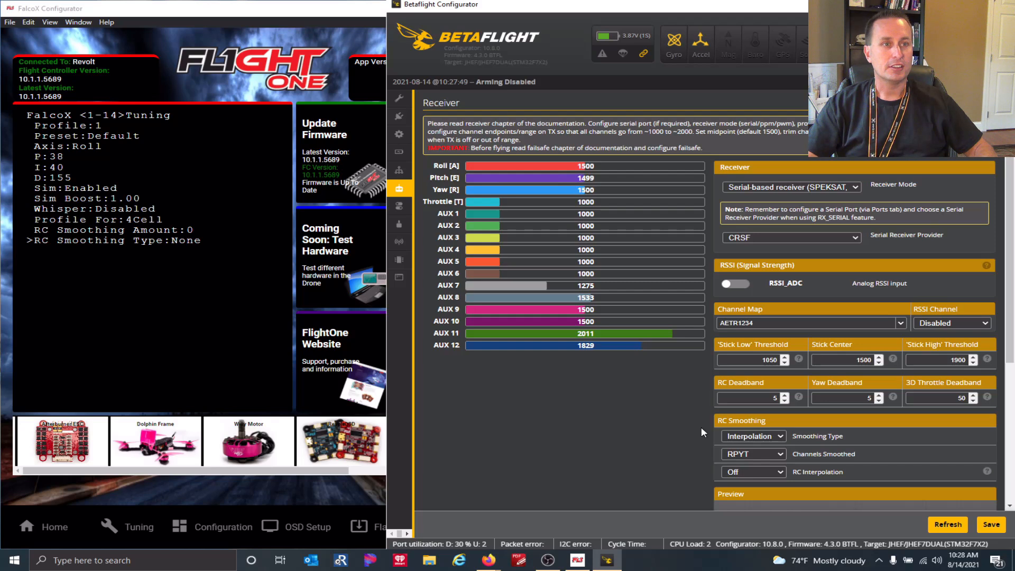
Keep RC smoothing type on Interpolation and go to the PID Tuning page.
click(766, 438)
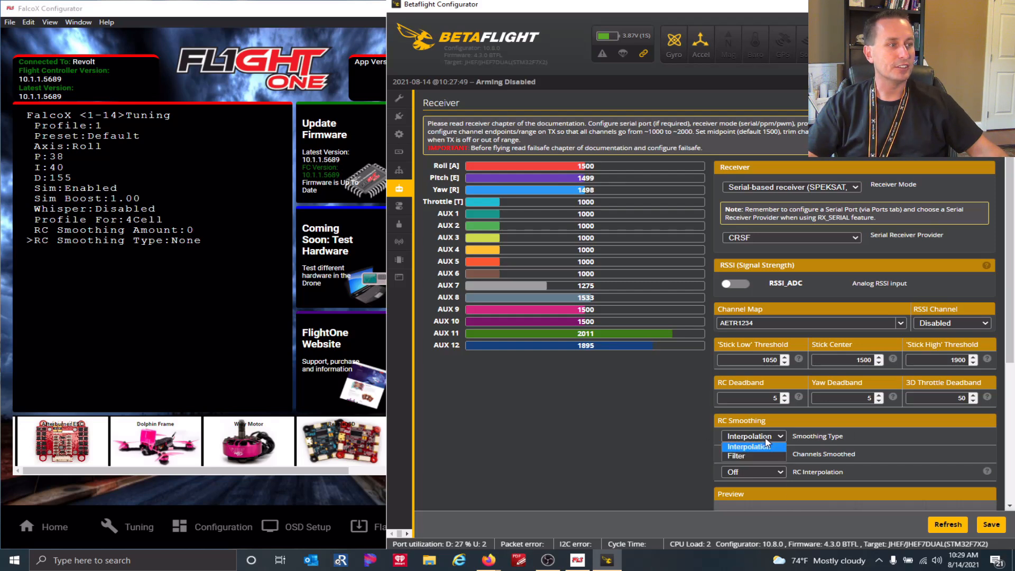
click(766, 444)
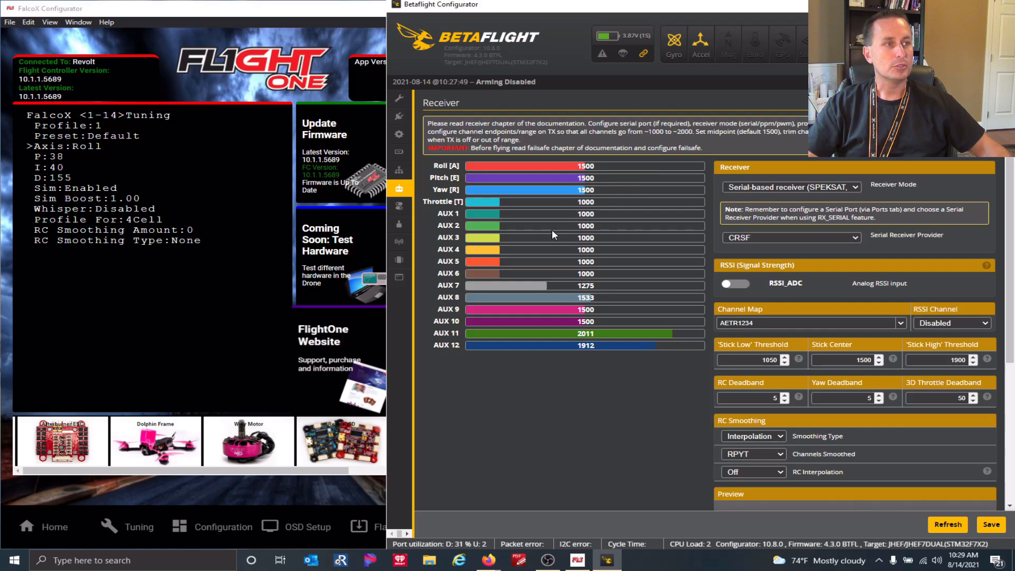
click(408, 172)
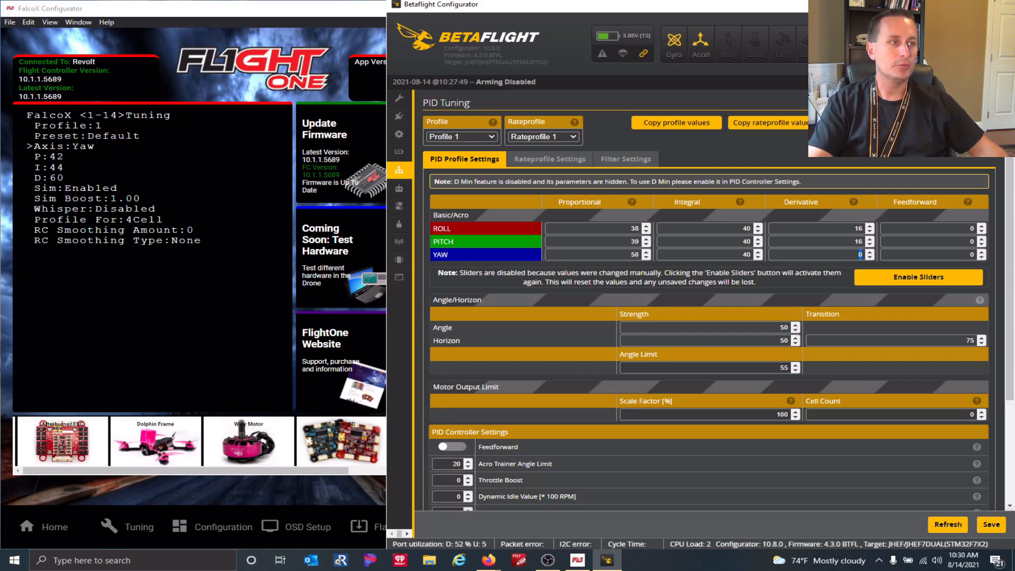
Enter yaw PID values P 42, I 44, D 60 and save to EEPROM.
double_click(626, 254)
text(4)
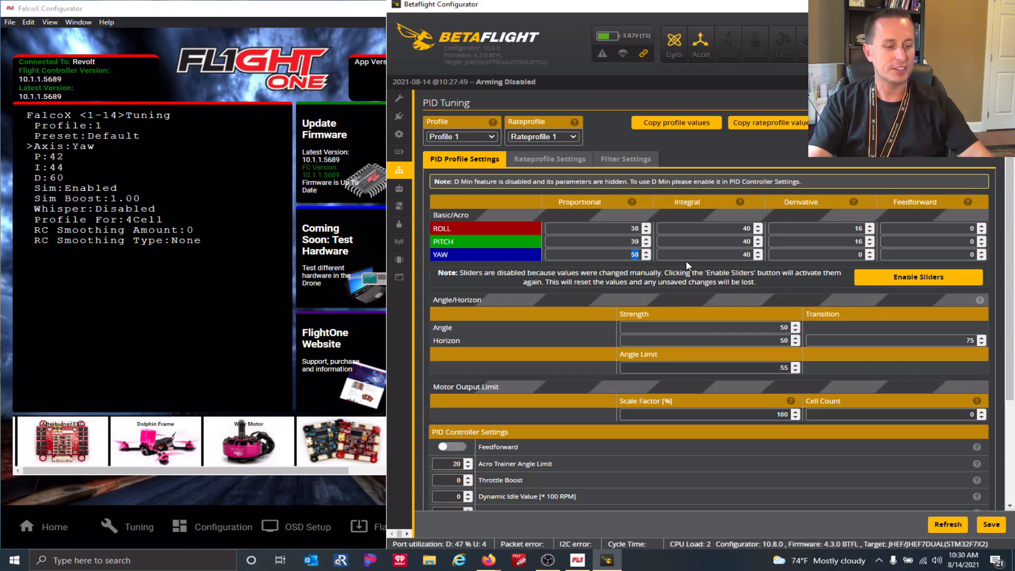
text(2)
key(Tab)
text(44)
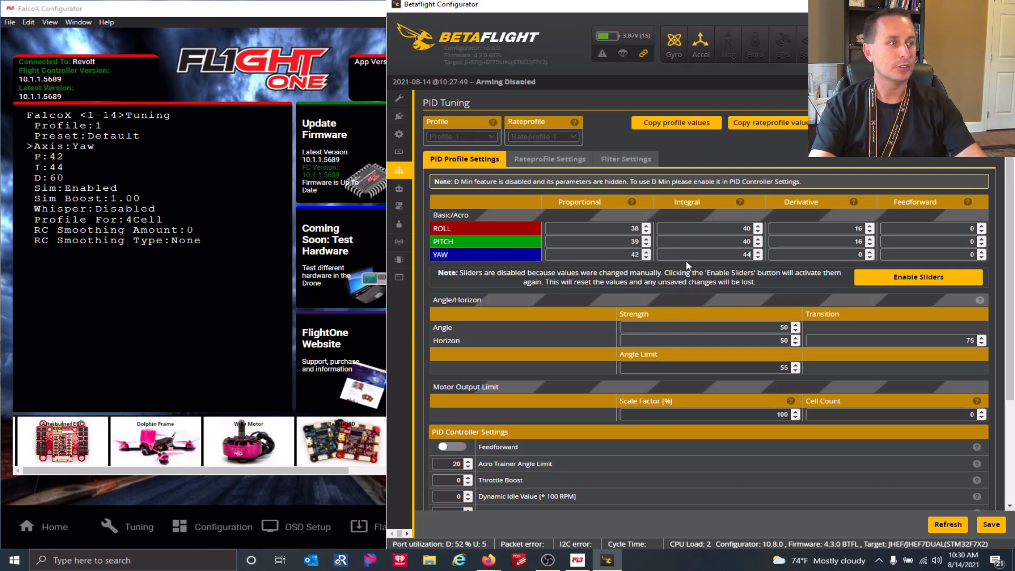
text(60)
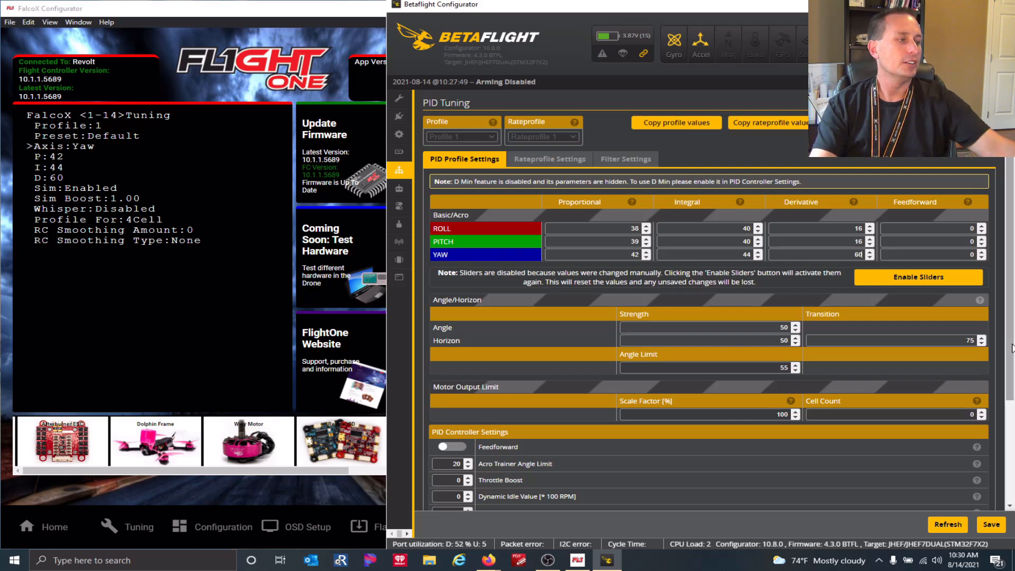
click(991, 525)
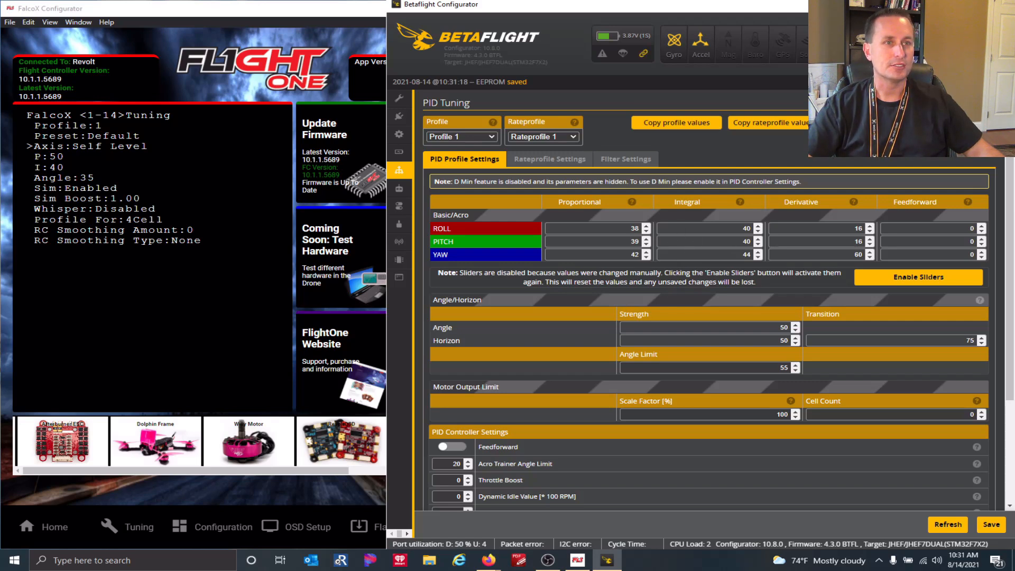
Check FalcoX's rates, then set Betaflight's Raceflight roll rate to 380.
click(189, 24)
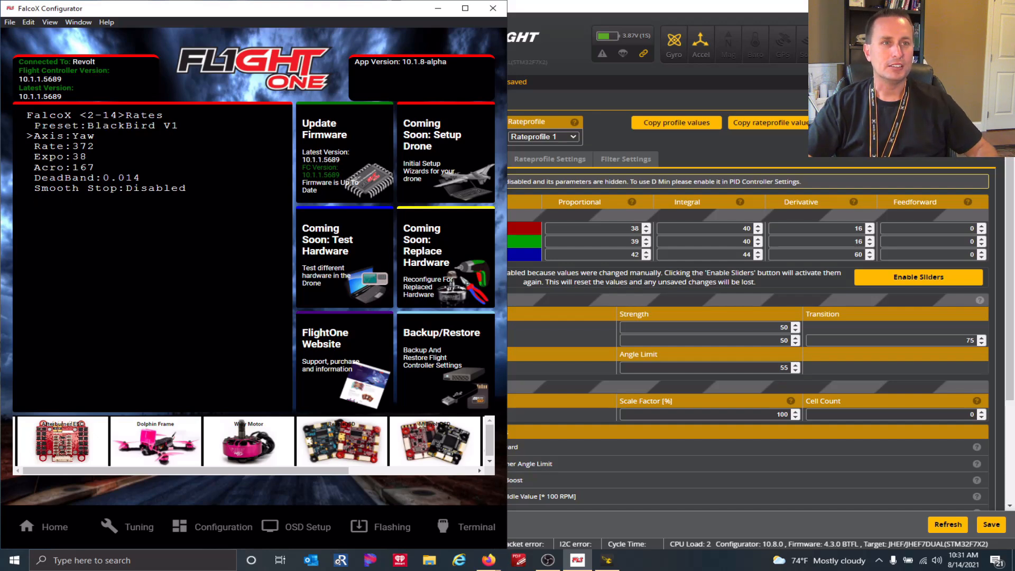
click(569, 162)
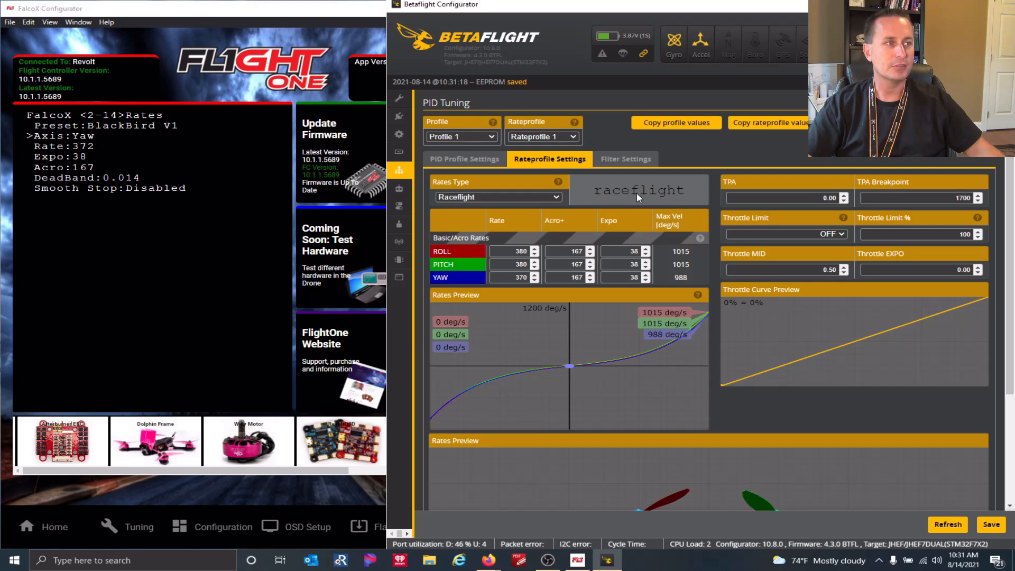
drag(516, 252, 588, 270)
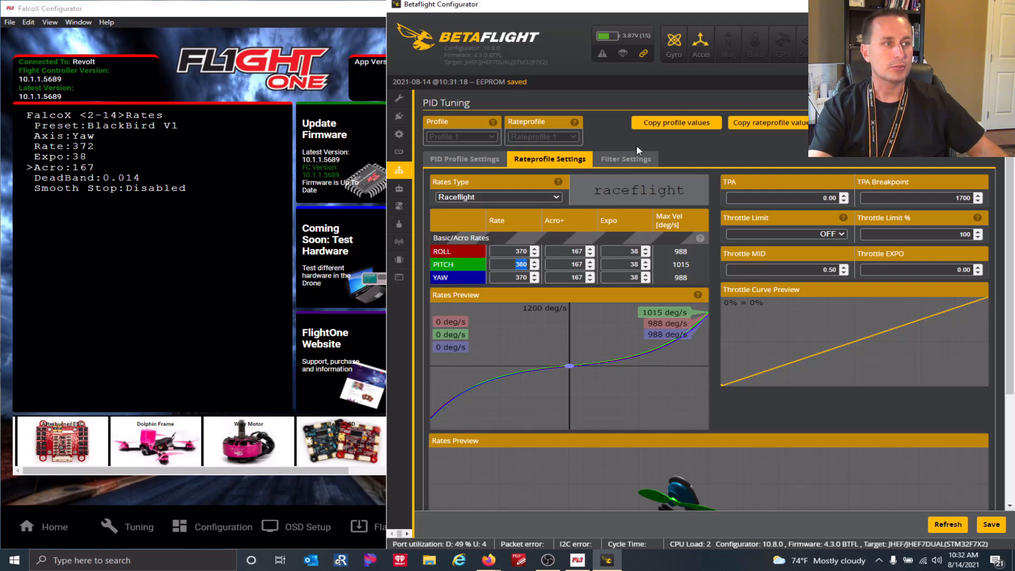
drag(514, 251, 550, 250)
text(38)
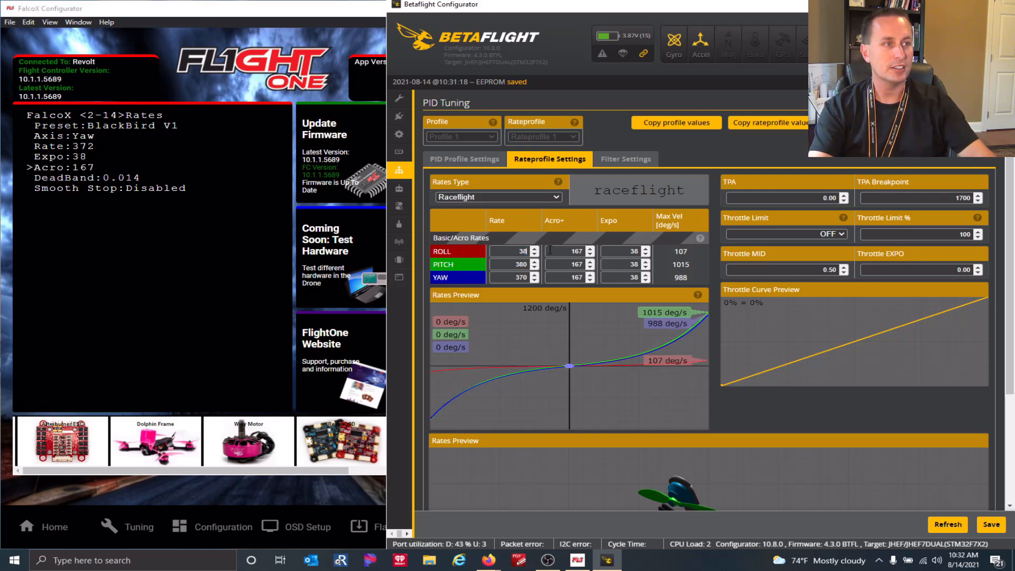
text(0)
key(Tab)
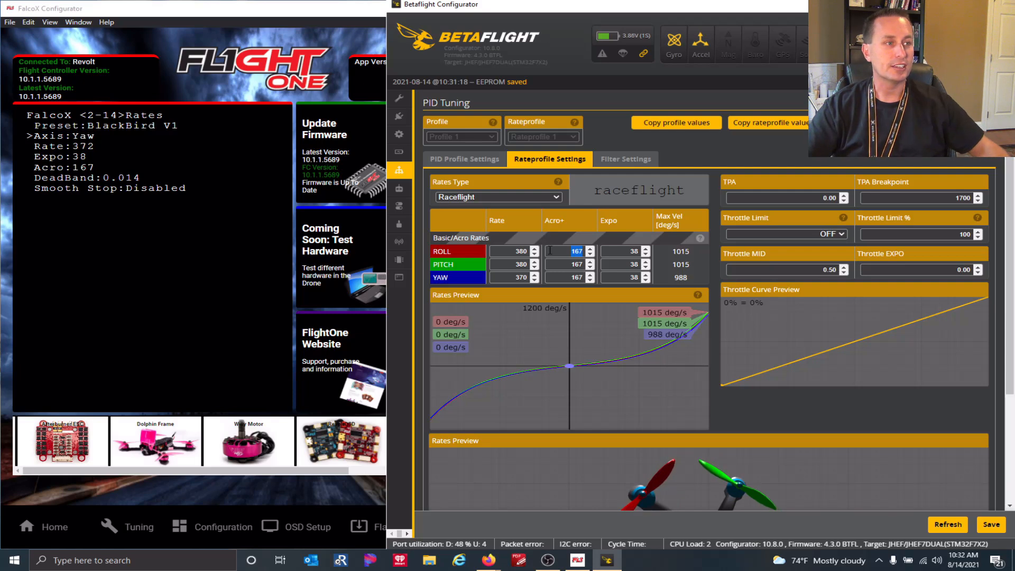
Try the yaw rate at 380, then leave it at 370.
click(537, 275)
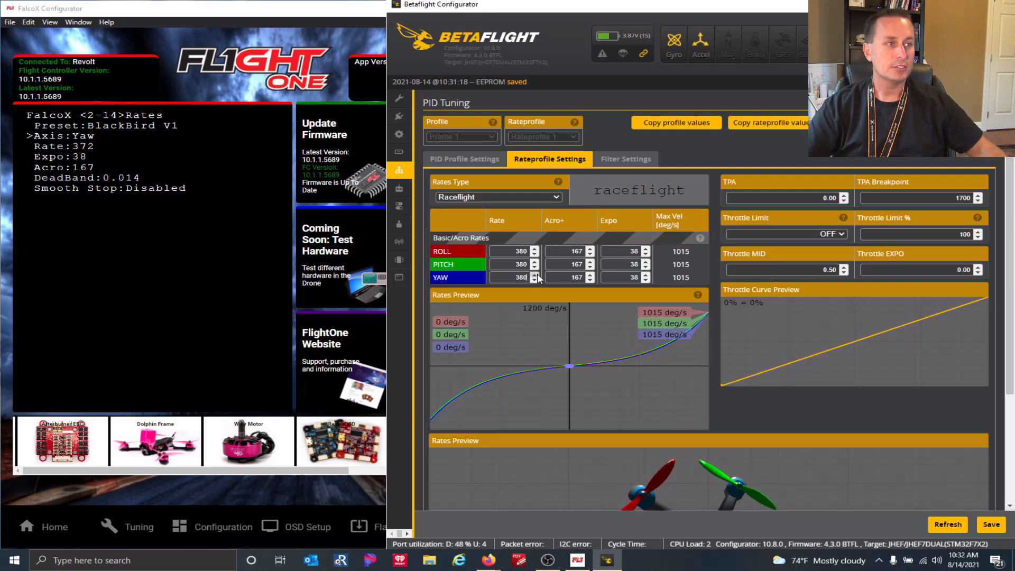
click(533, 280)
click(536, 275)
click(536, 280)
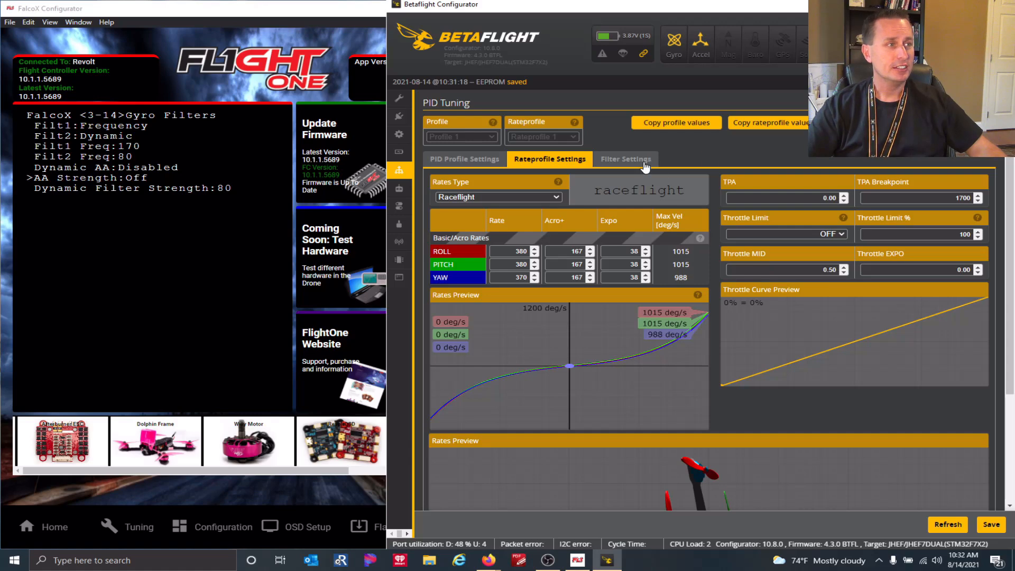
Bring up the PID Tuning Filter Settings to match FalcoX's gyro and D-term filters.
click(626, 159)
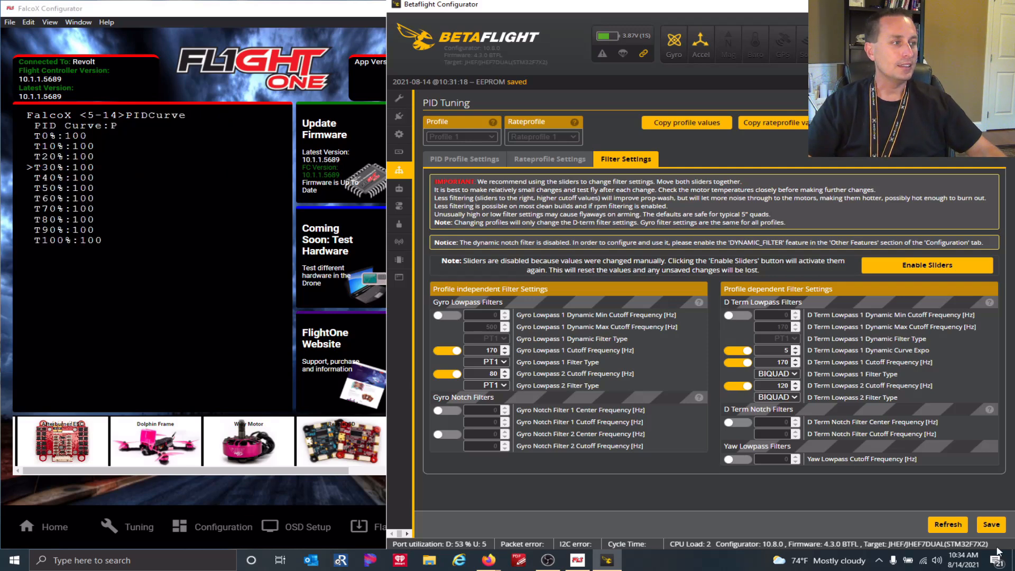
Save the filter changes, review the Raceflight rate profile, and bring FalcoX forward.
click(991, 524)
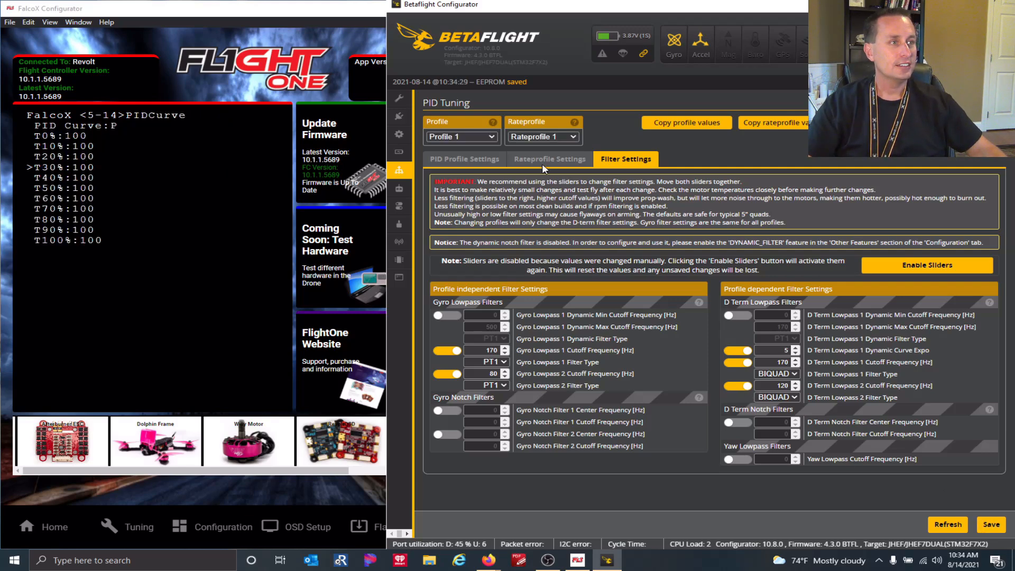
click(542, 164)
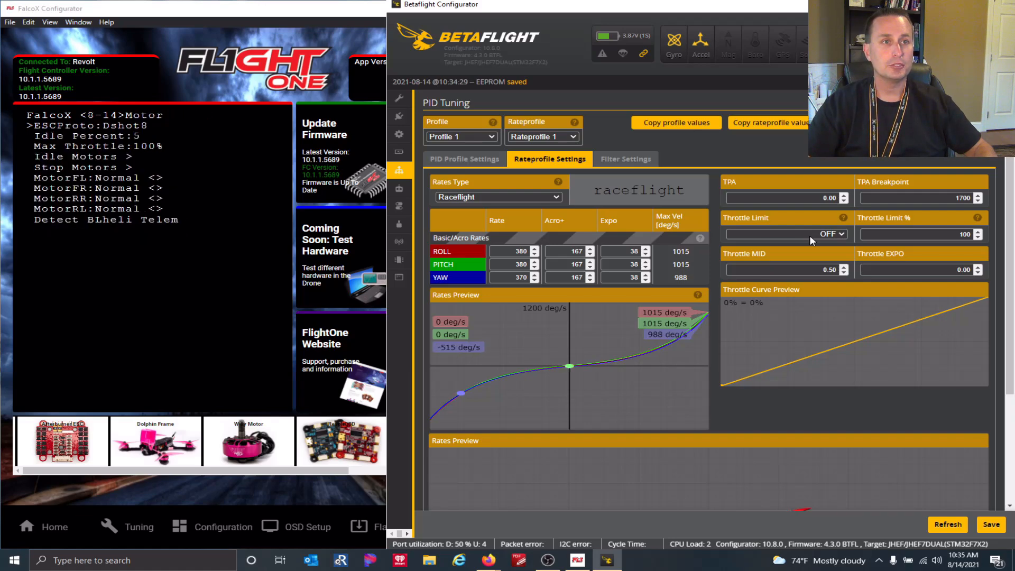
click(111, 125)
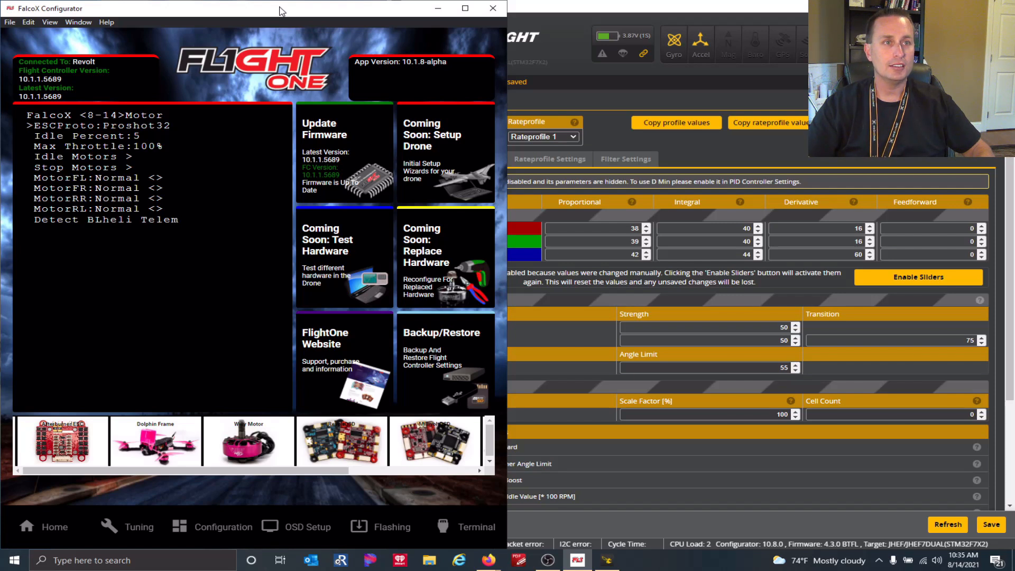
Cycle FalcoX's ESC protocol options back to Dshot8, then advance to the General page.
key(Left)
key(Left)
key(Left)
key(Left)
key(Left)
key(Left)
key(Left)
key(Left)
key(Right)
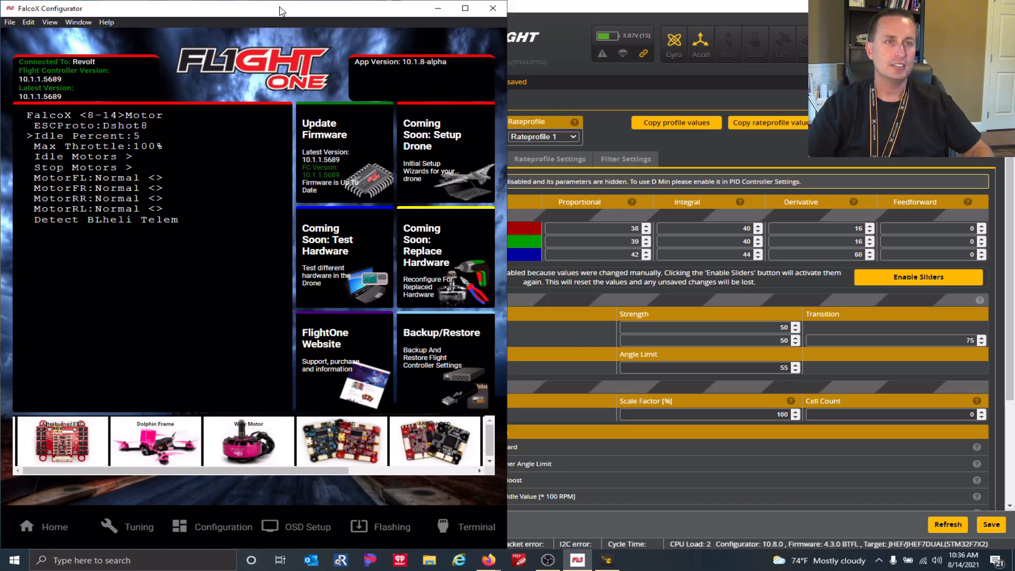
key(Down)
key(Down)
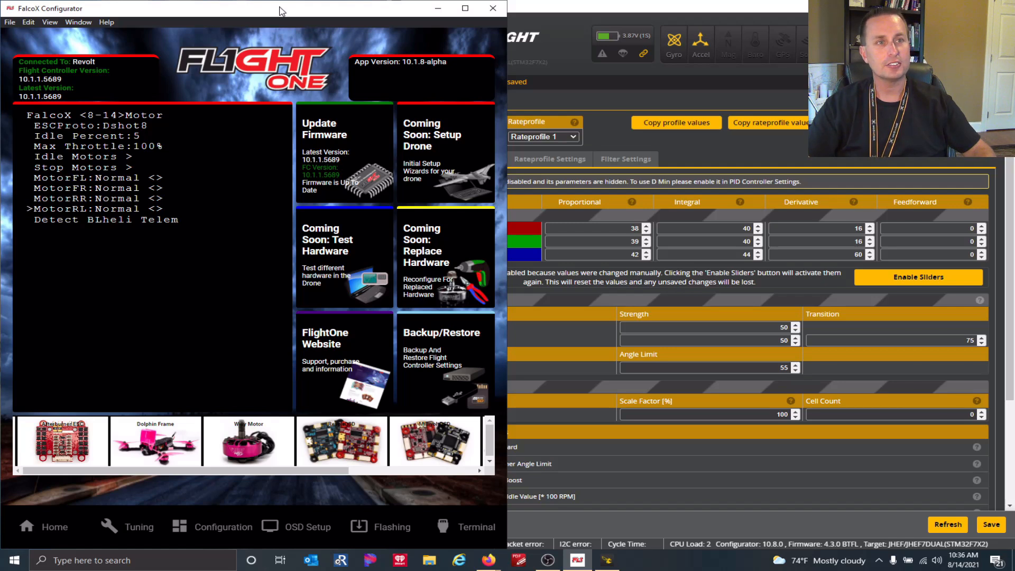
key(Up)
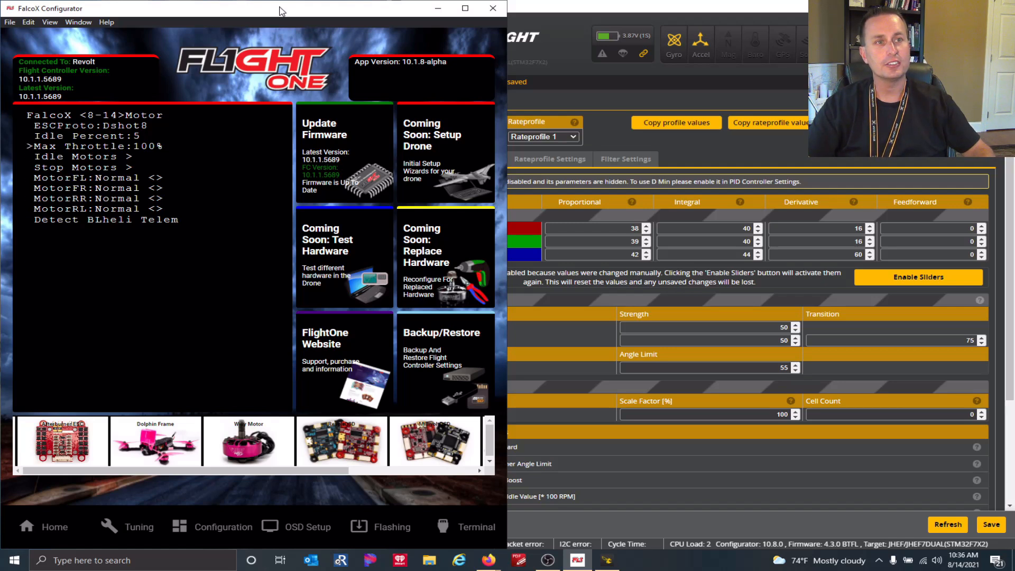
key(Right)
key(Up)
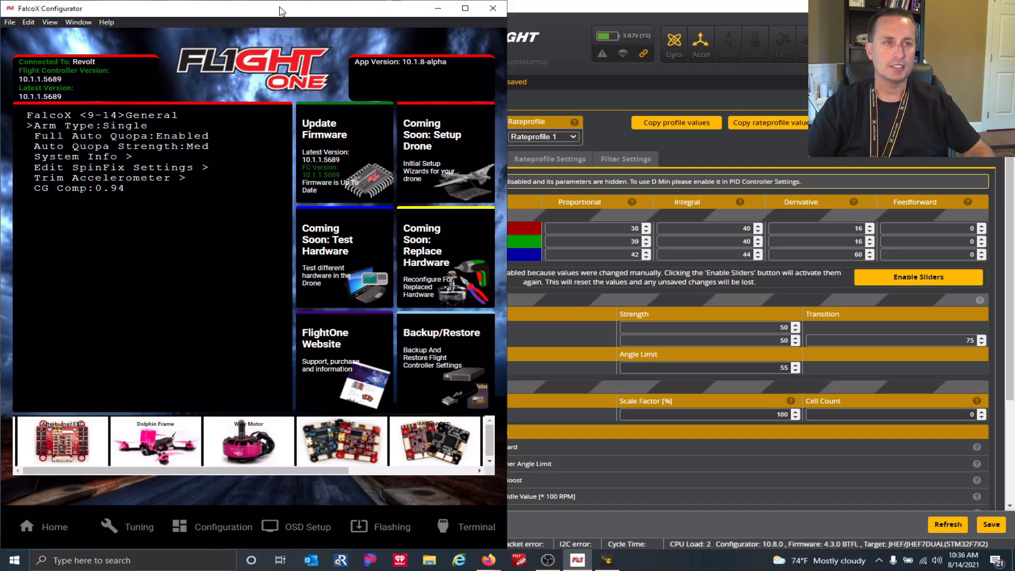
Browse the General page down to System Info, then move to the Modes page.
key(Down)
key(Down)
key(Down)
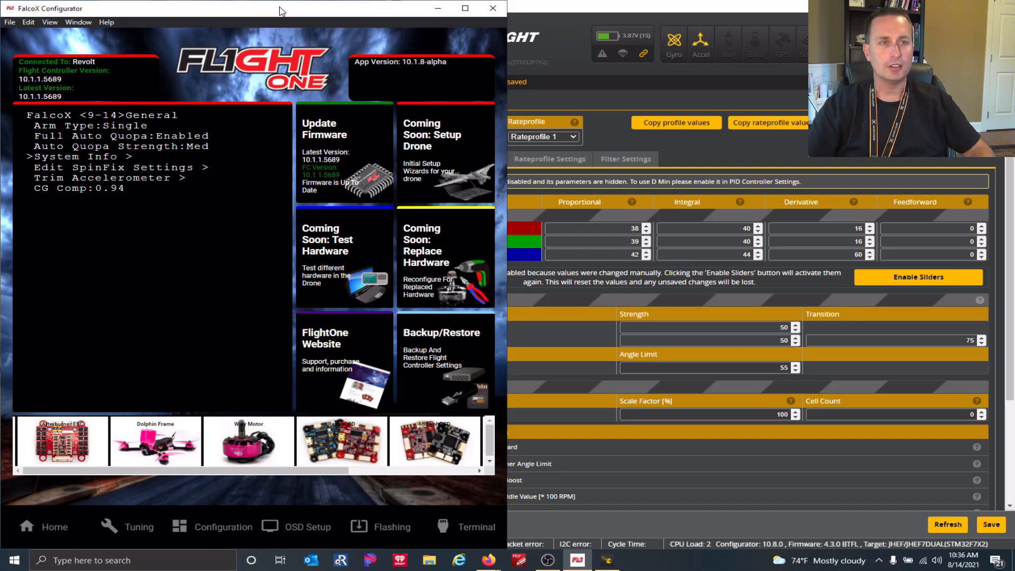
key(Up)
key(Right)
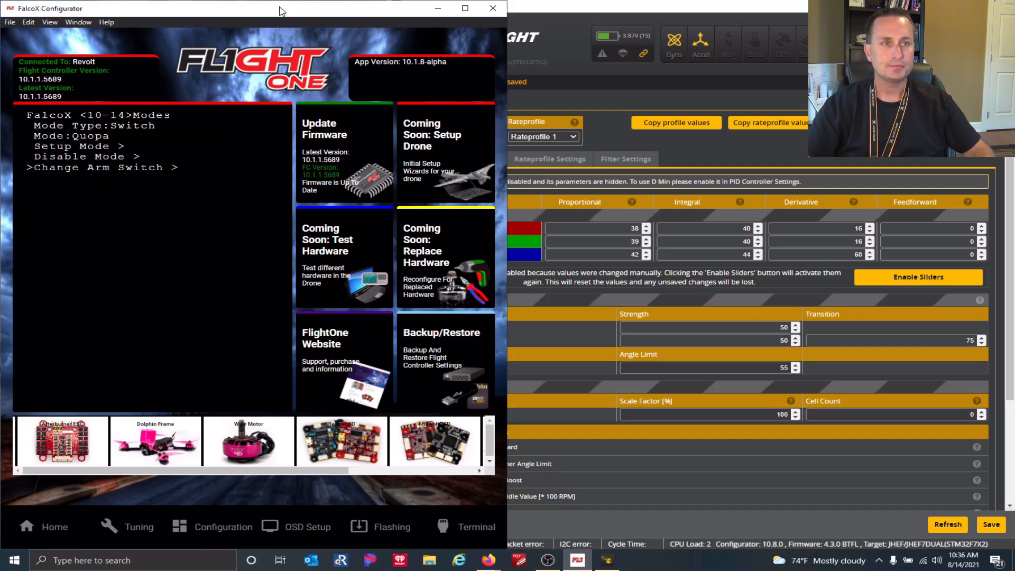
key(Up)
key(Up)
Change the switch mode from Quopa to MotorBeep and advance to the OSD page.
key(Right)
key(Left)
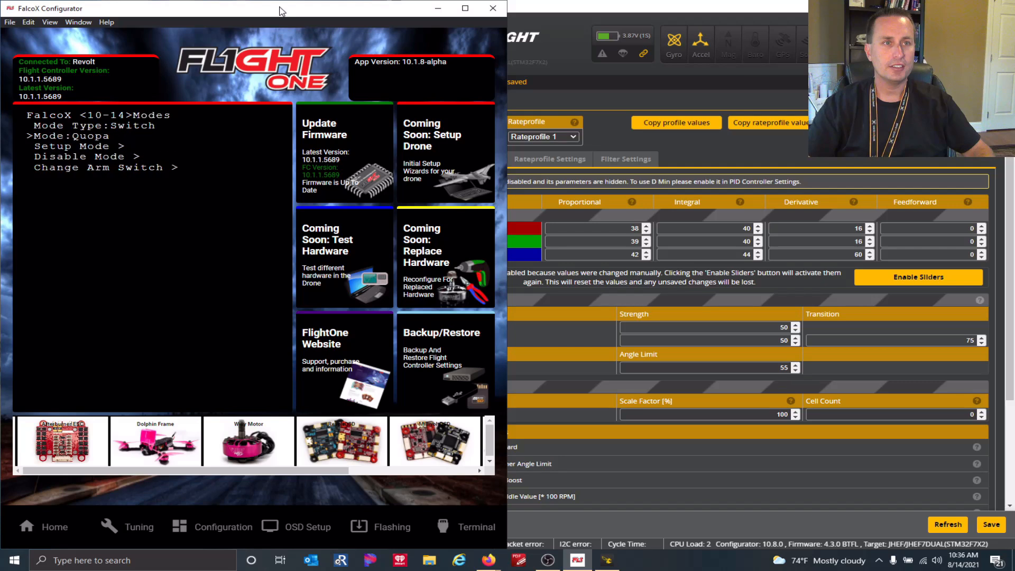
key(Right)
key(Right)
key(Right)
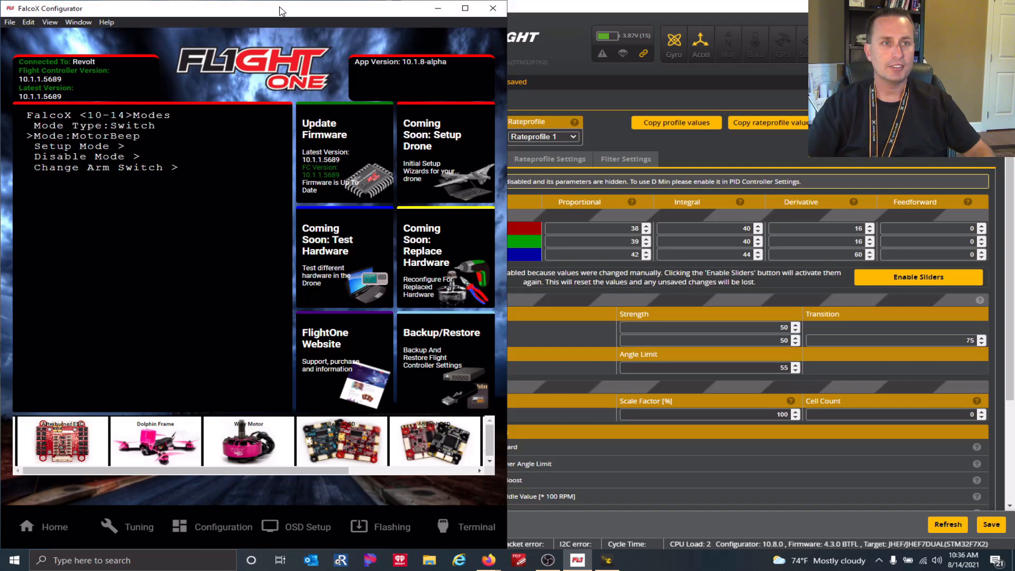
key(Up)
key(Up)
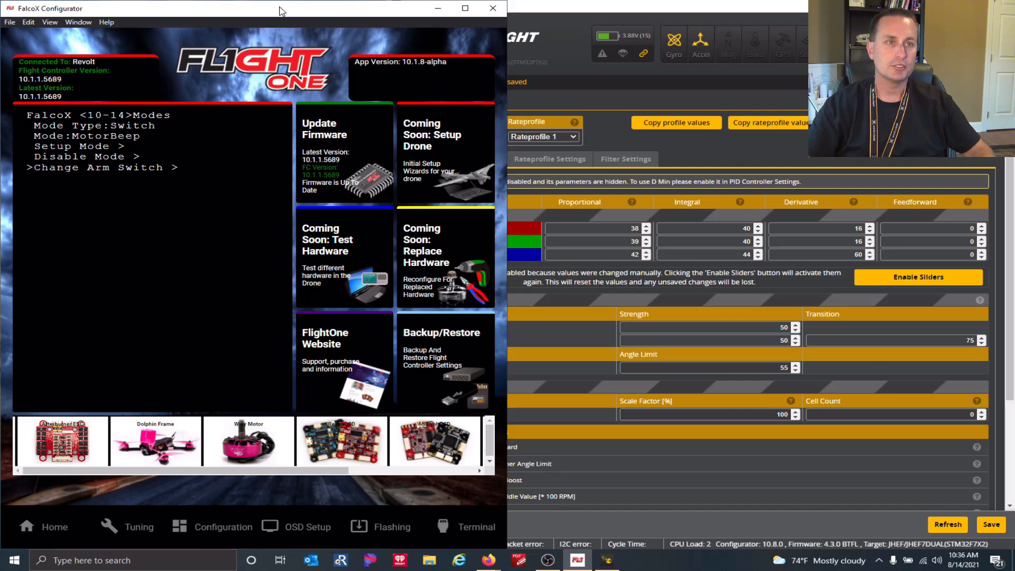
key(Right)
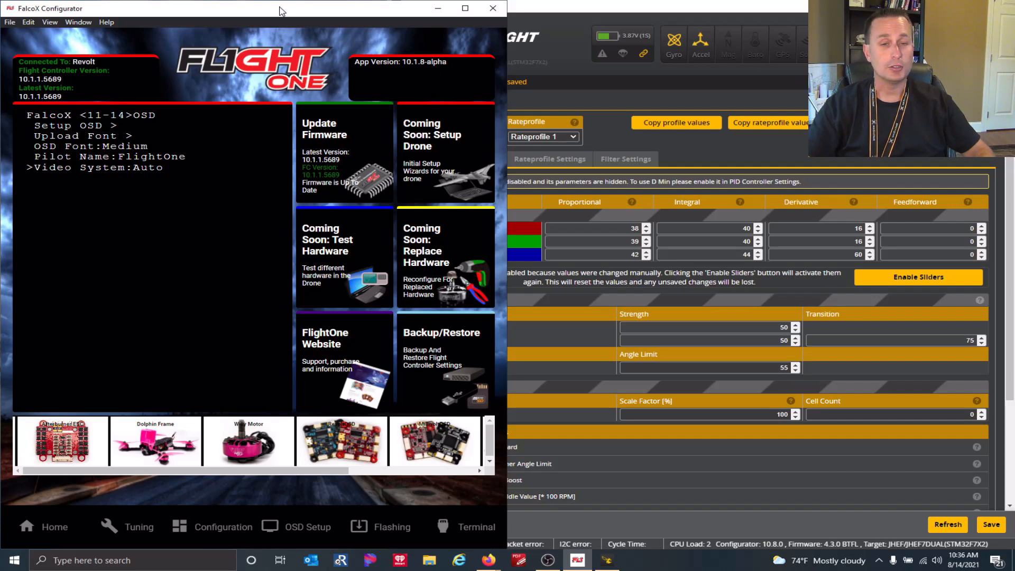
Page through Serial and the remaining pages to the final Config page (14 of 14).
key(Right)
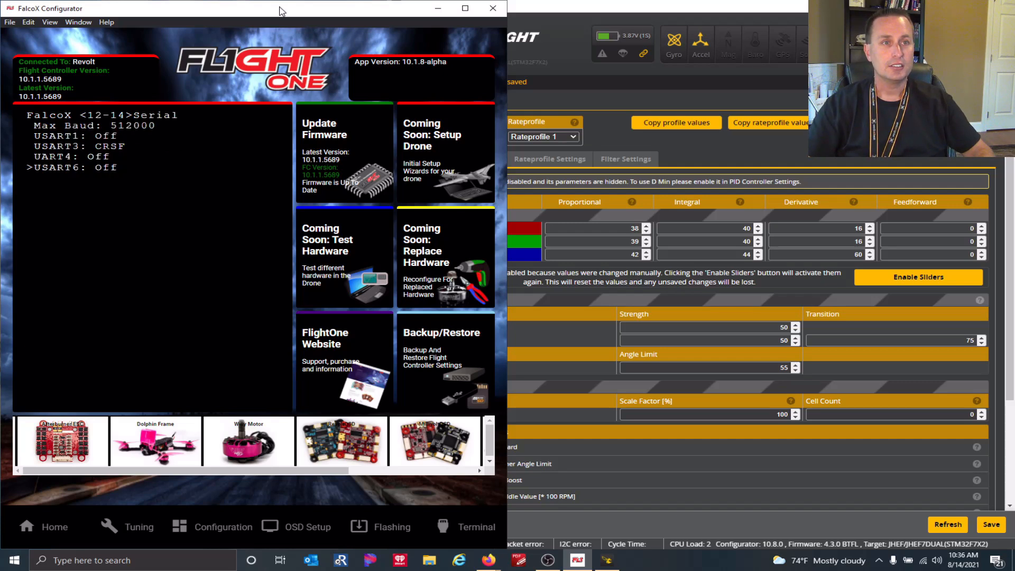
key(Right)
key(Right)
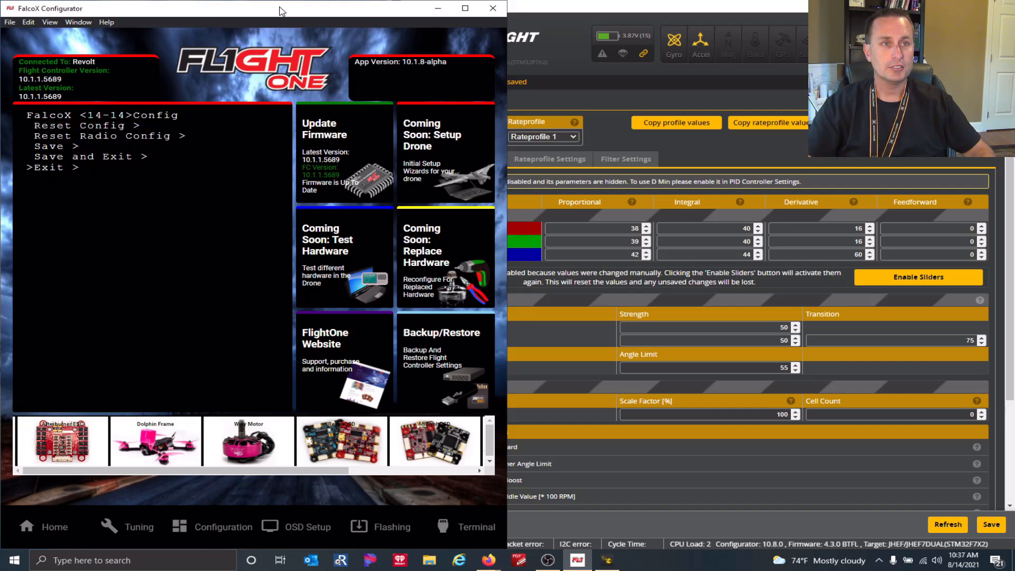